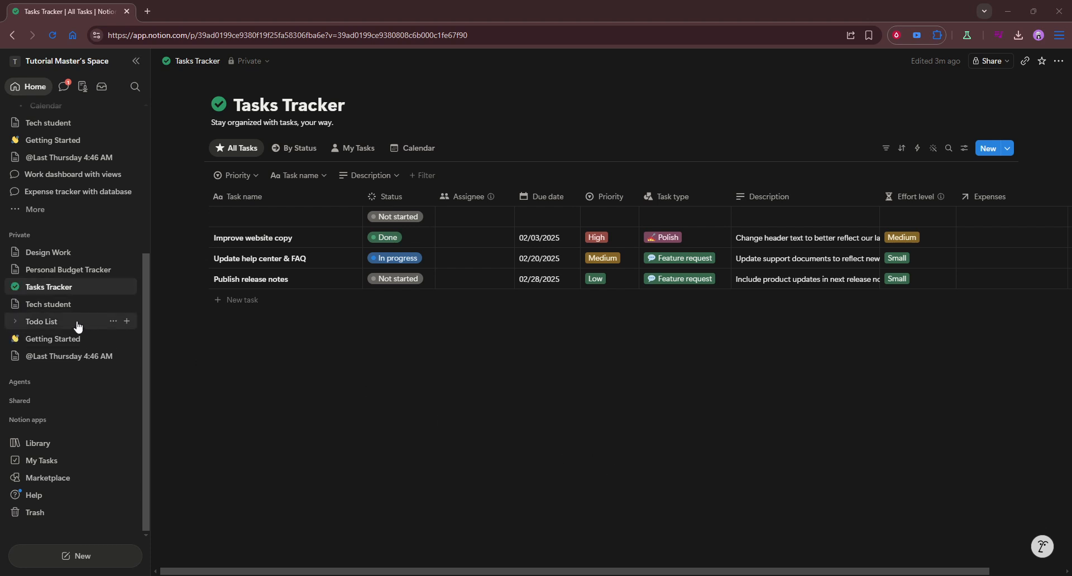
- View the Getting Started page, return to Tasks Tracker and look over all columns of its table
left_click(76, 345)
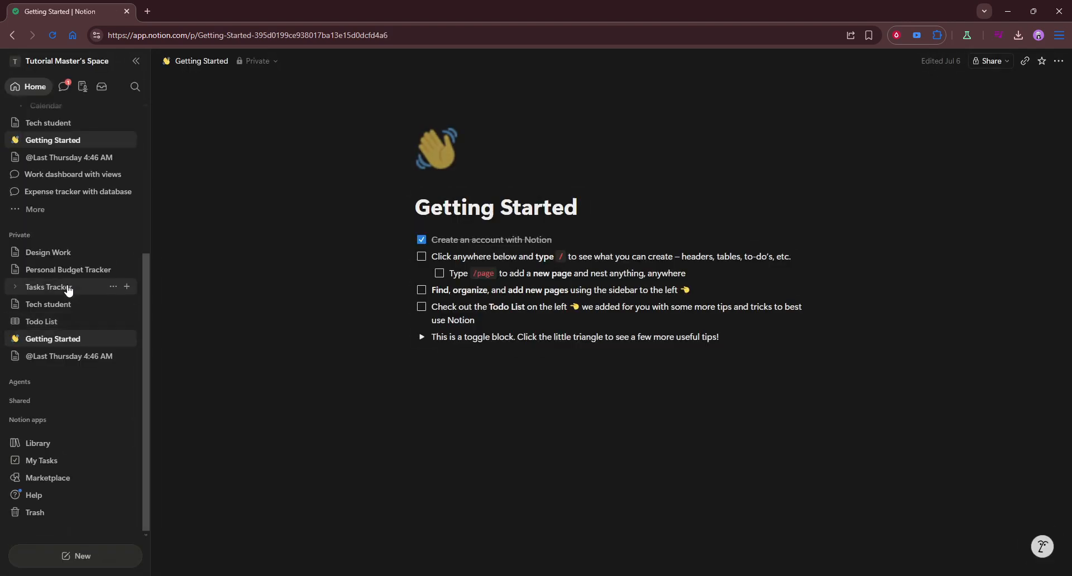
left_click(68, 287)
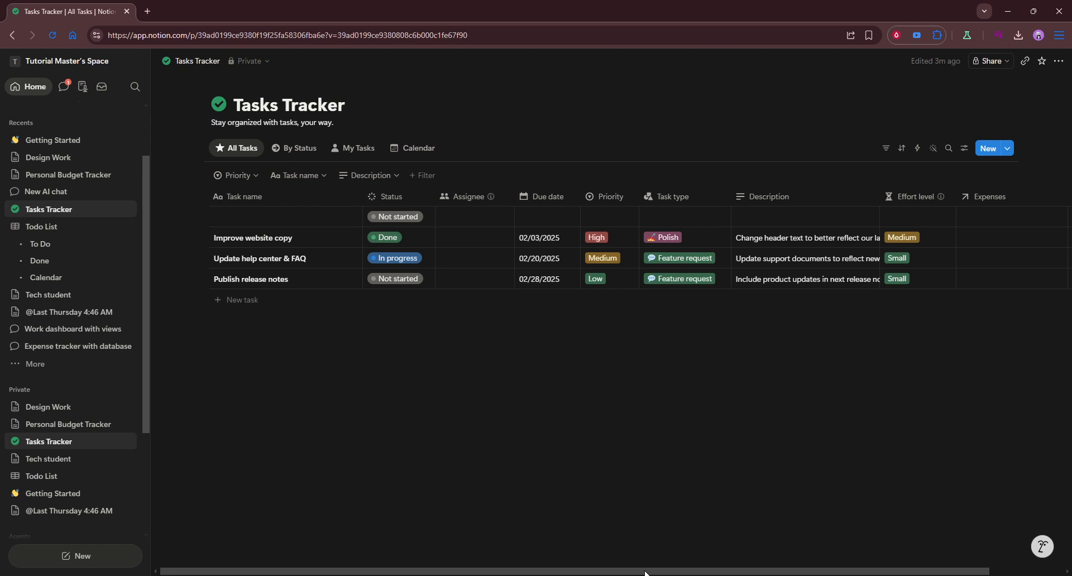
left_click_drag(645, 571, 762, 553)
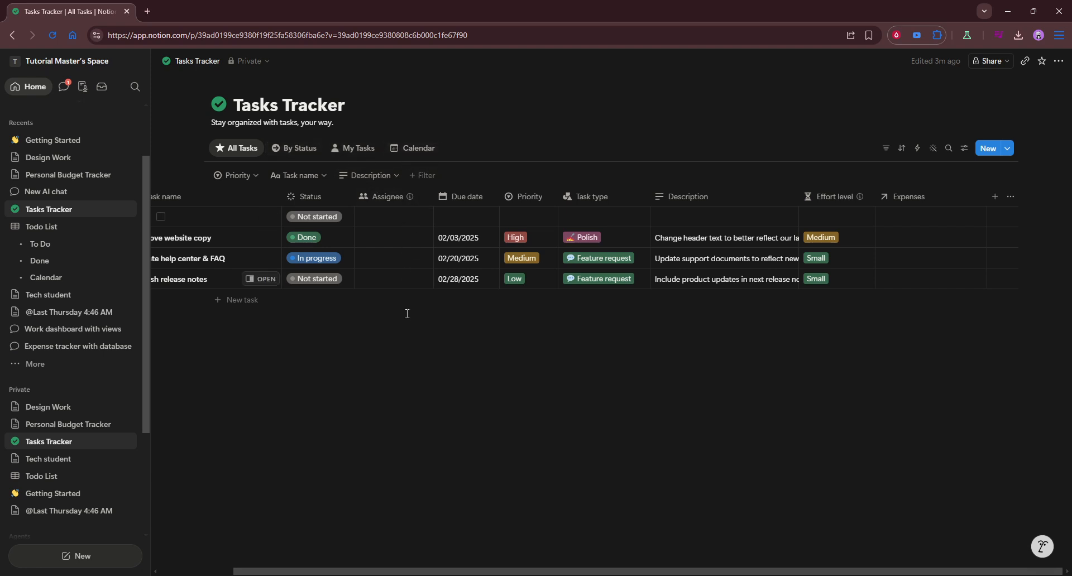
scroll(531, 573, "left", 3)
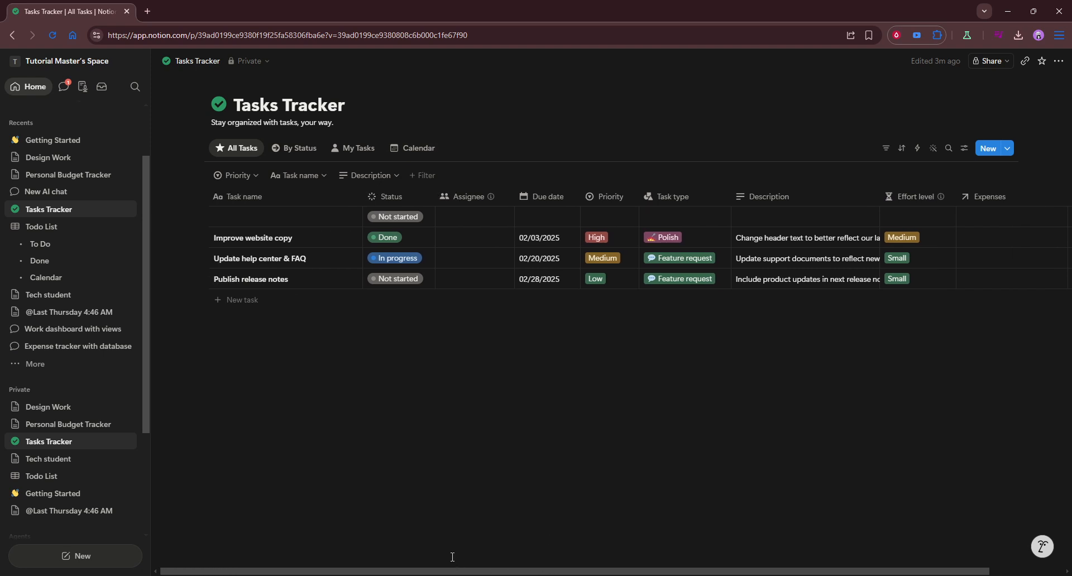
- Set the due date of the unnamed task in the table's first row to 07/15/2026
left_click(571, 219)
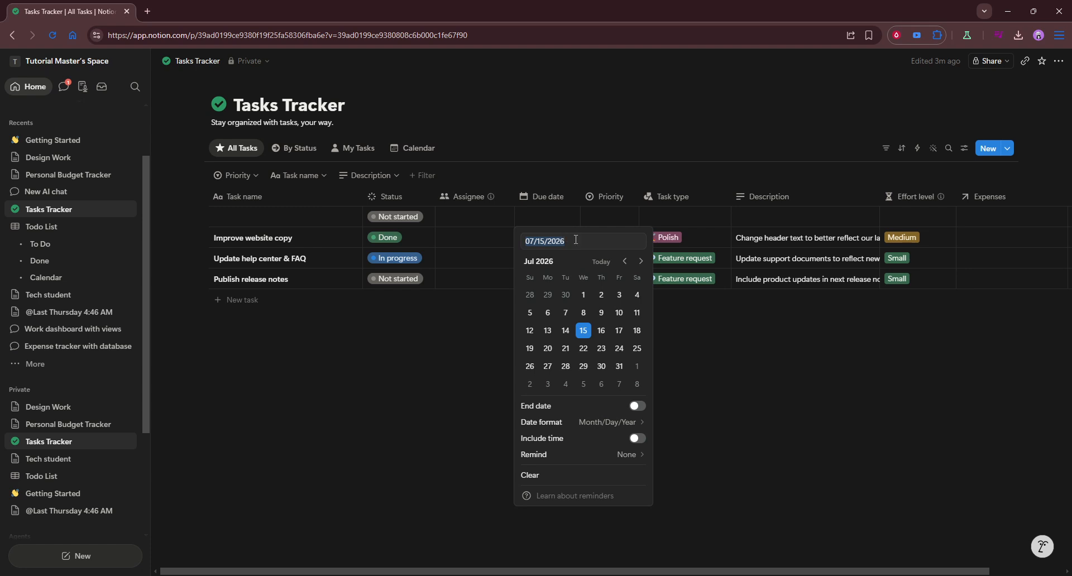
left_click(589, 335)
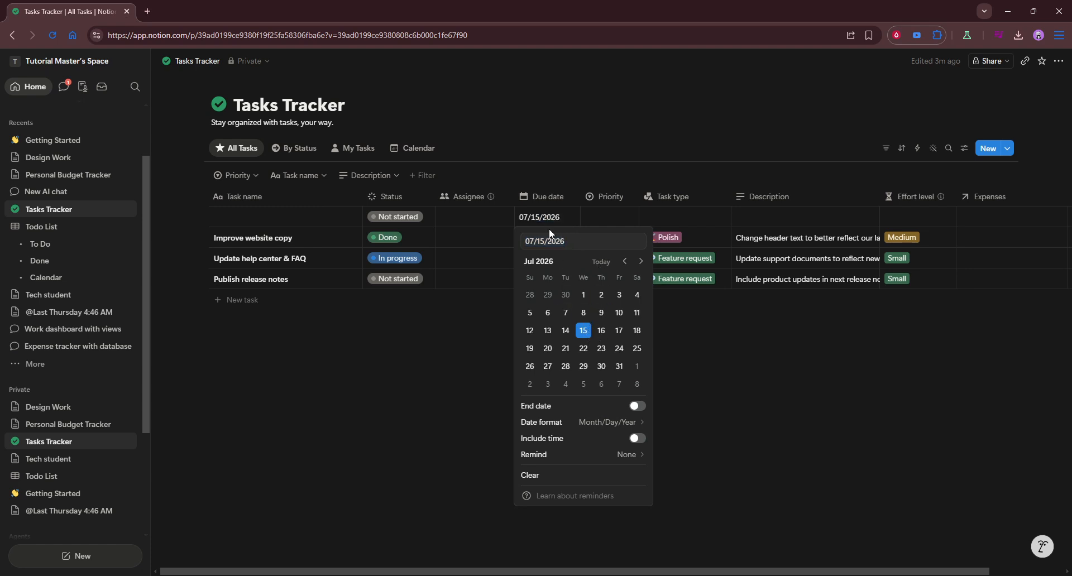
left_click(756, 402)
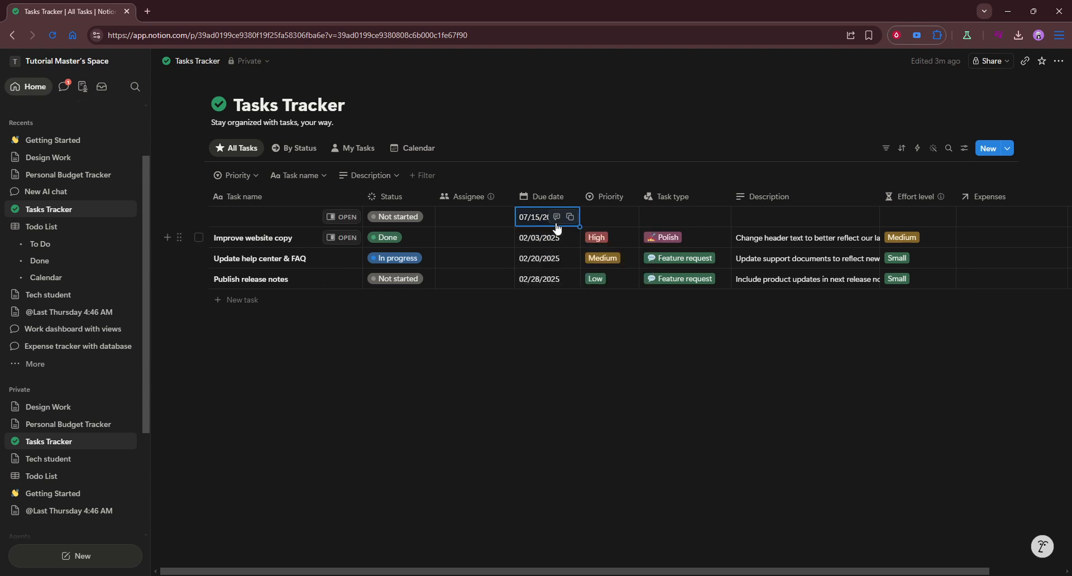
left_click(572, 318)
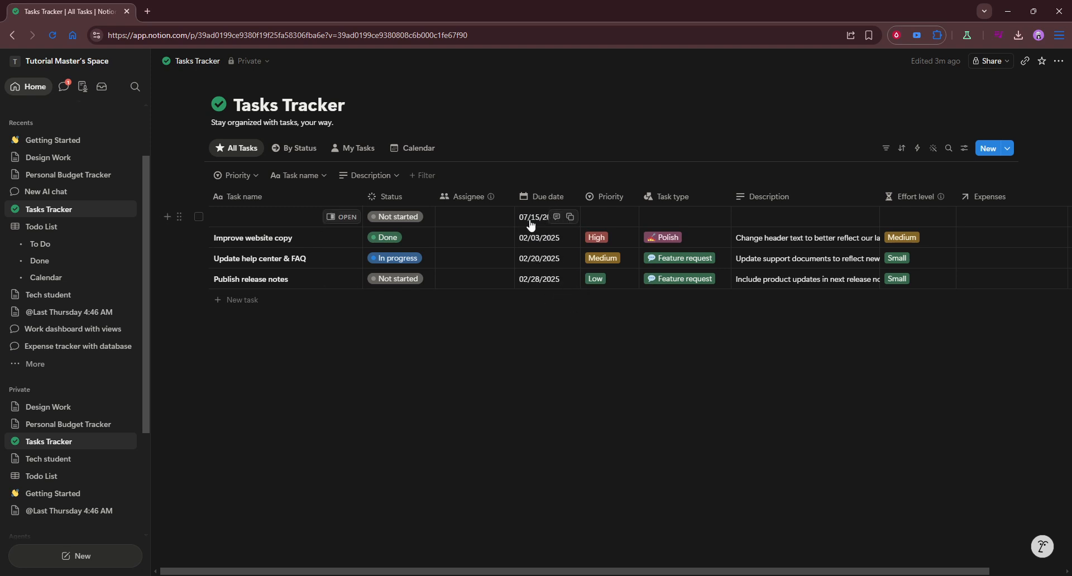
- Show Tasks Tracker in its Calendar view and advance the calendar to July 2026
left_click(407, 147)
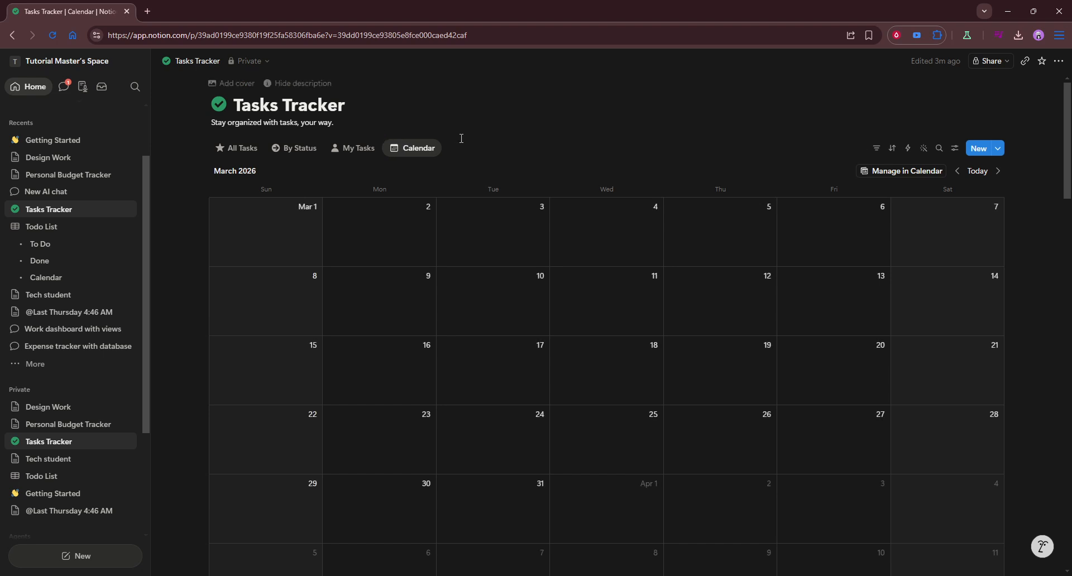
scroll(752, 323, "down", 14)
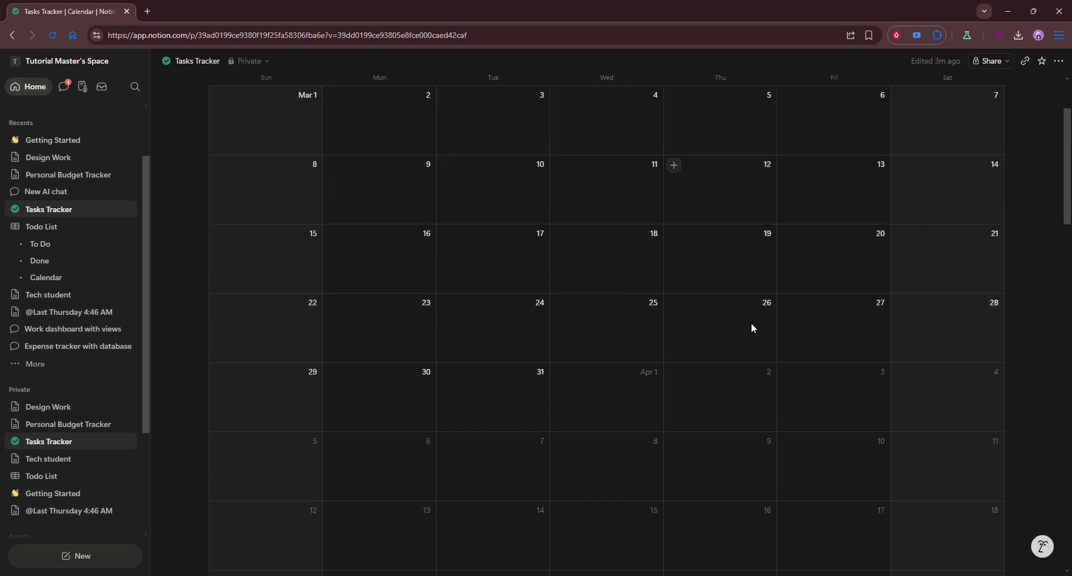
scroll(752, 323, "down", 4)
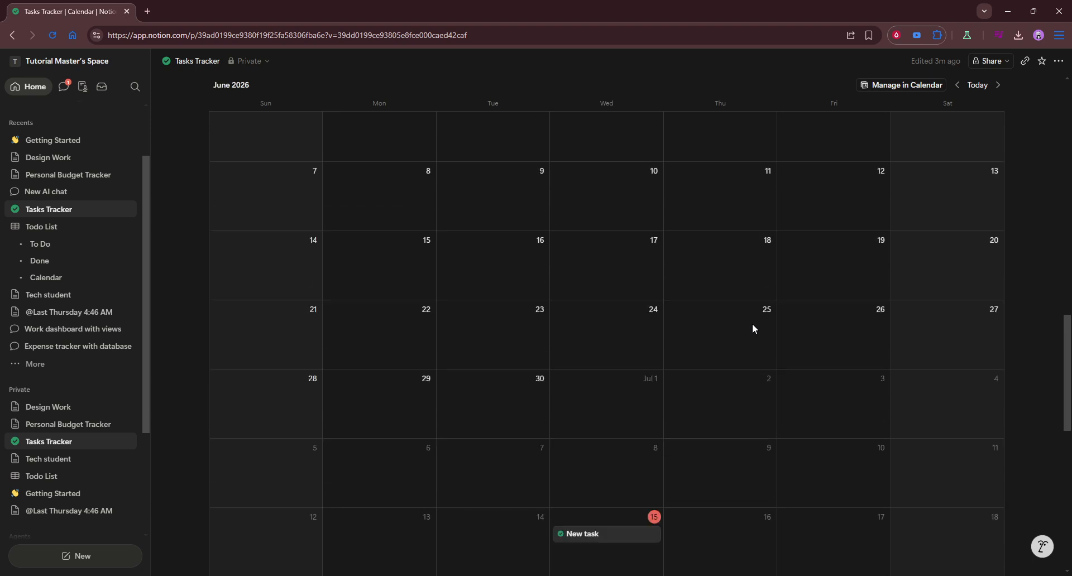
scroll(752, 326, "down", 3)
scroll(631, 384, "down", 1)
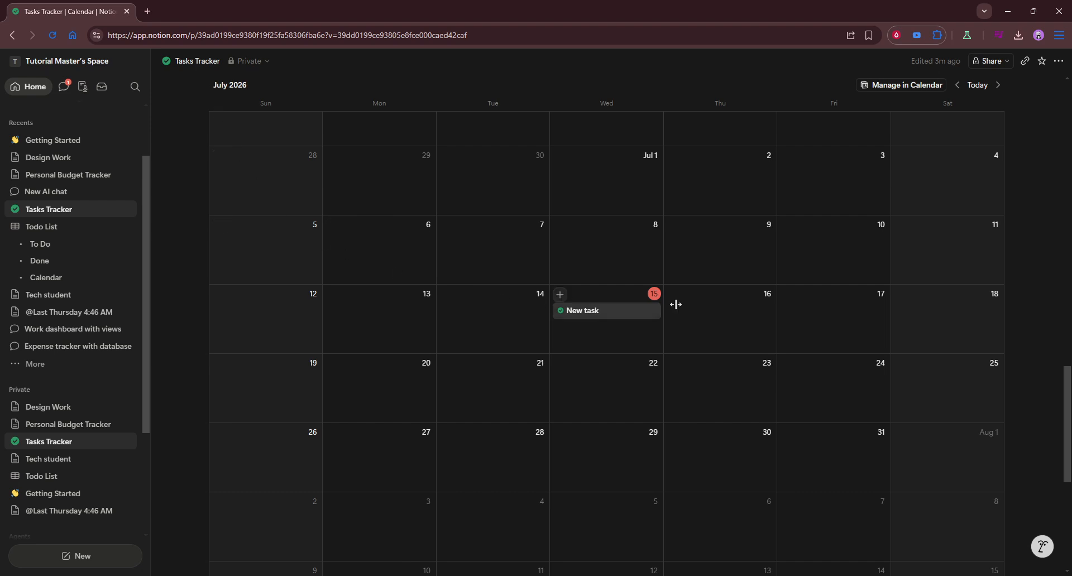
scroll(794, 337, "up", 15)
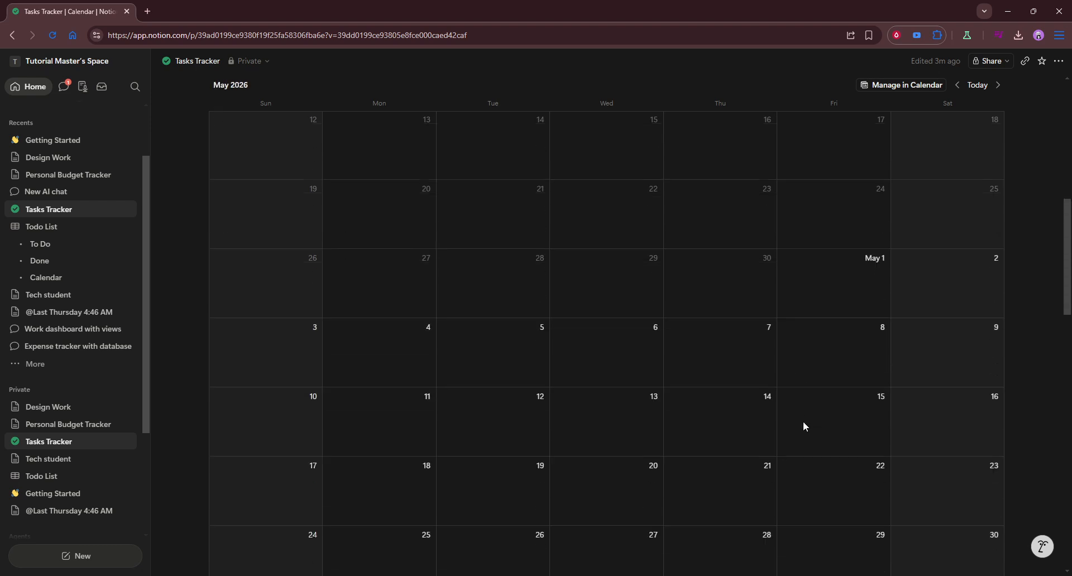
scroll(801, 413, "up", 1)
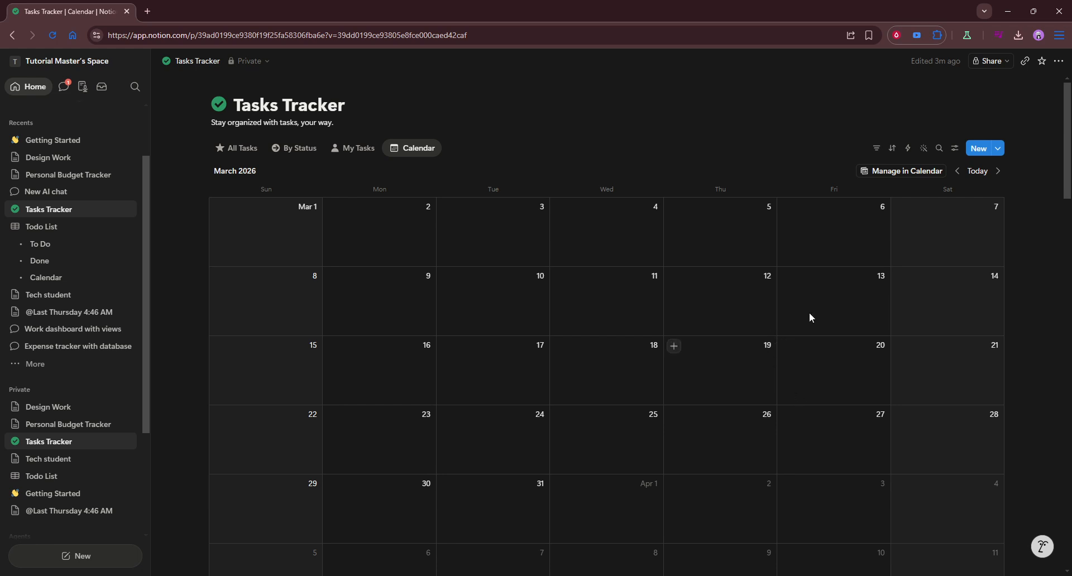
left_click(997, 171)
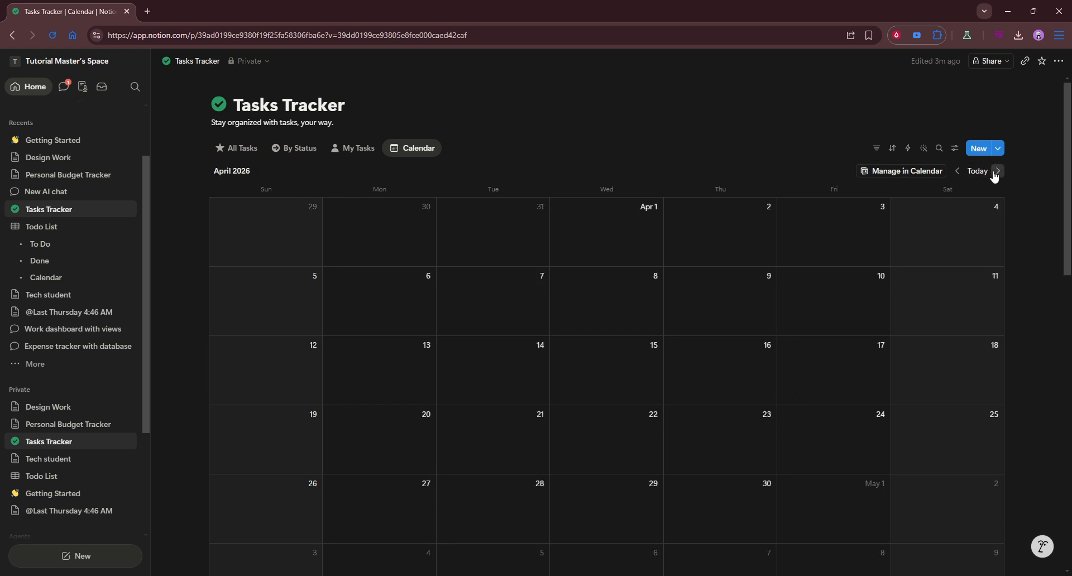
left_click(997, 172)
left_click(997, 172)
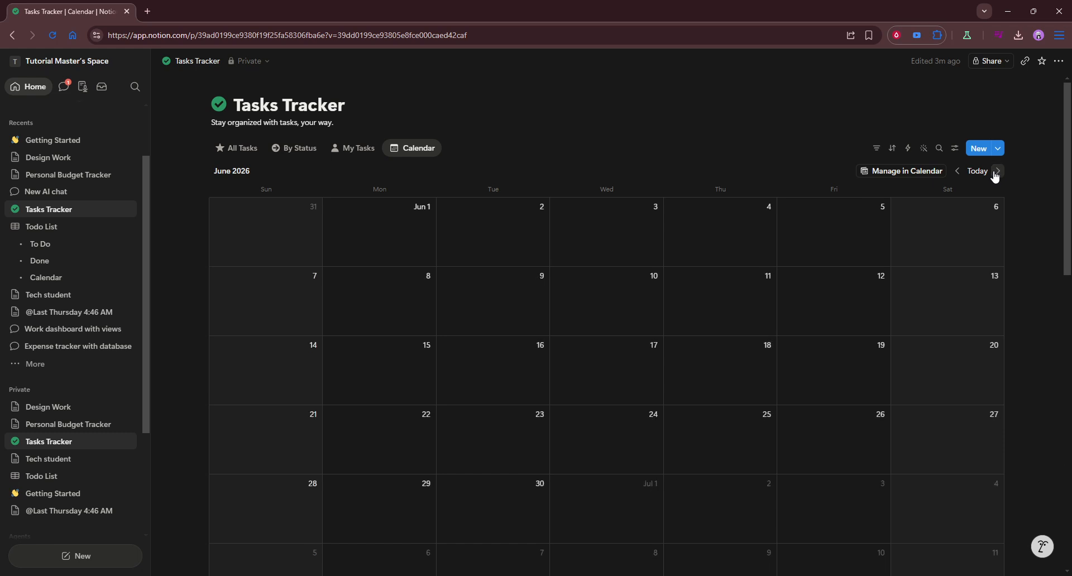
left_click(997, 171)
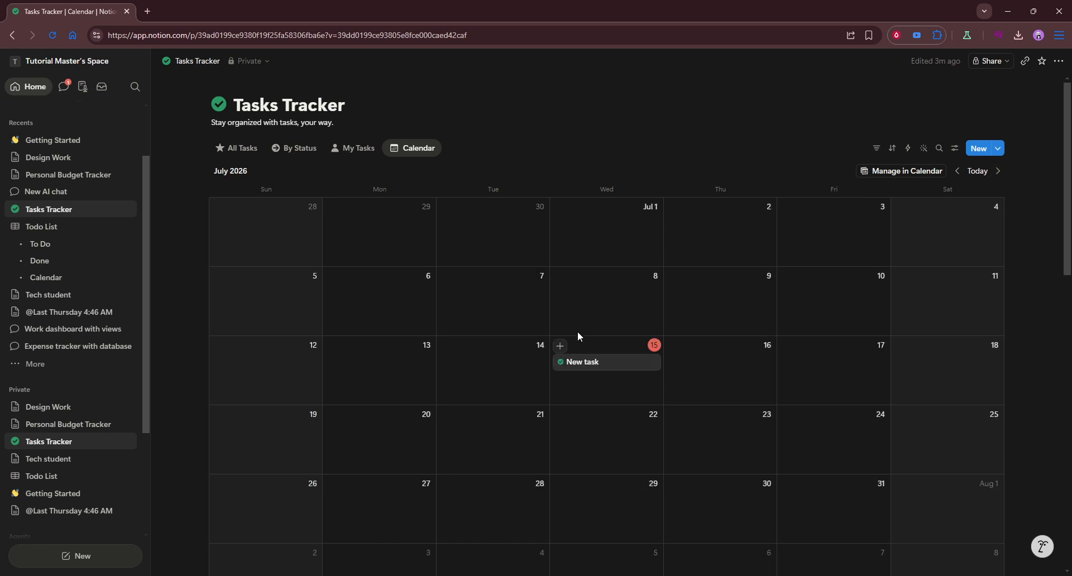
- In the All Tasks view, set the due date of "Improve website copy" to 07/16/2025
left_click(240, 150)
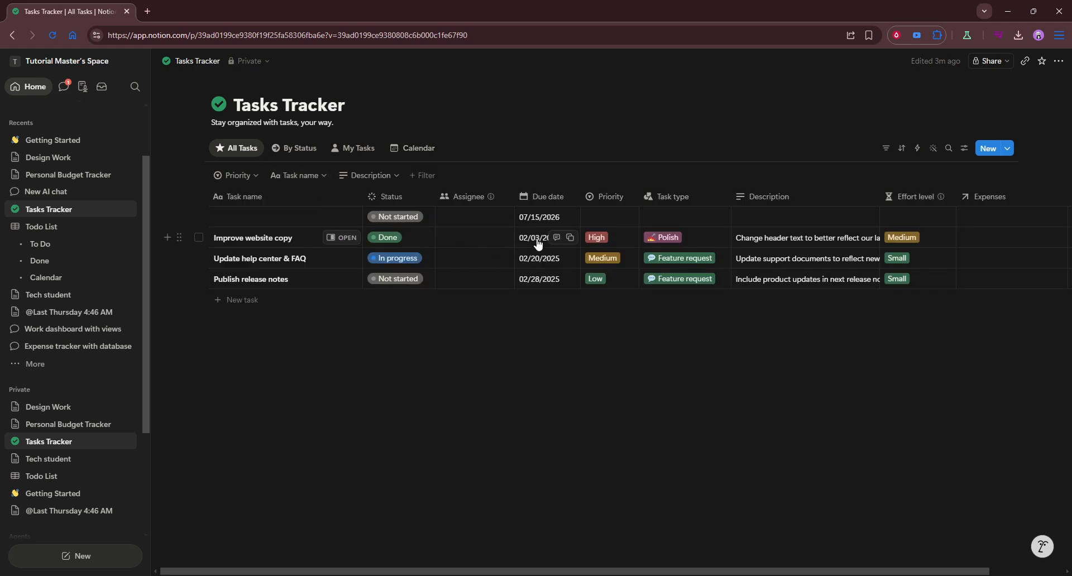
left_click(537, 239)
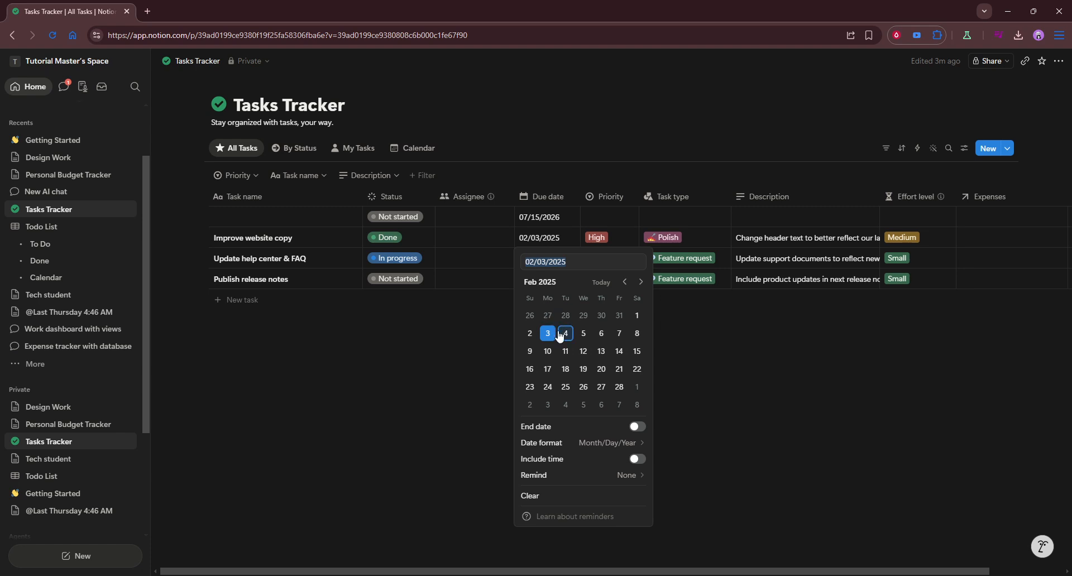
left_click(642, 282)
left_click(642, 282)
left_click(642, 282)
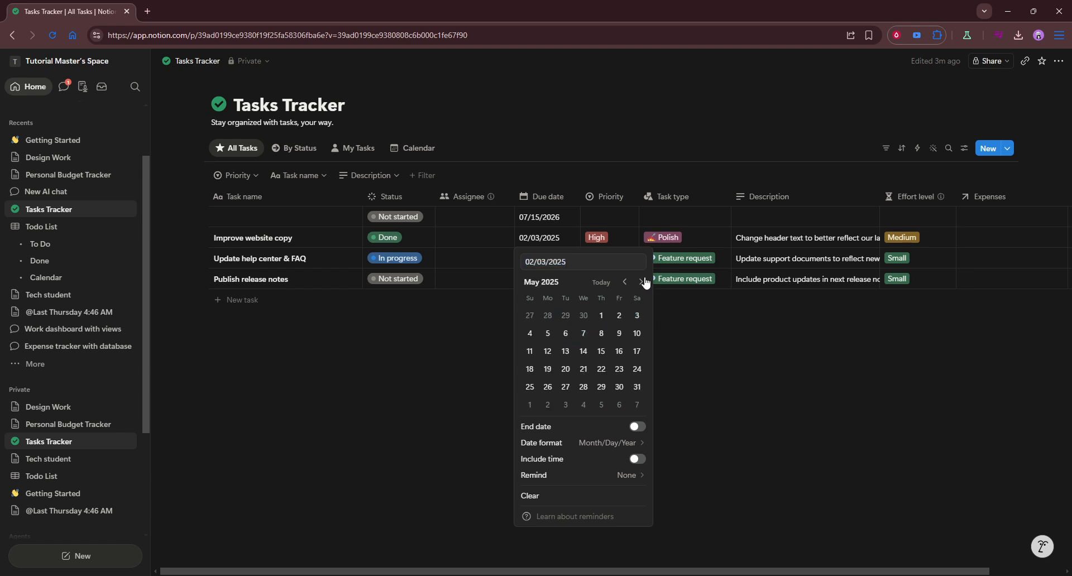
left_click(642, 282)
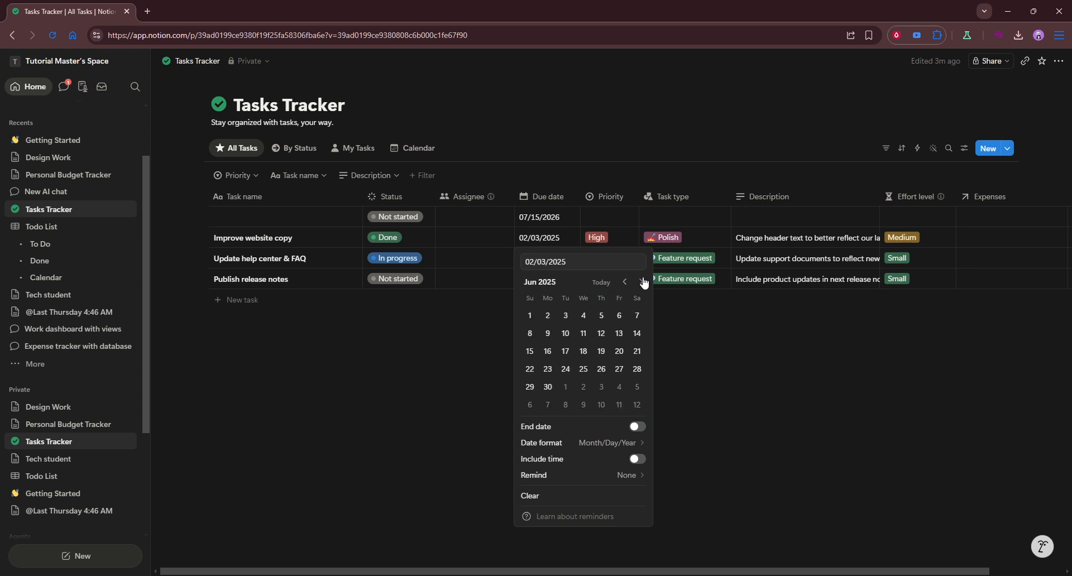
left_click(642, 282)
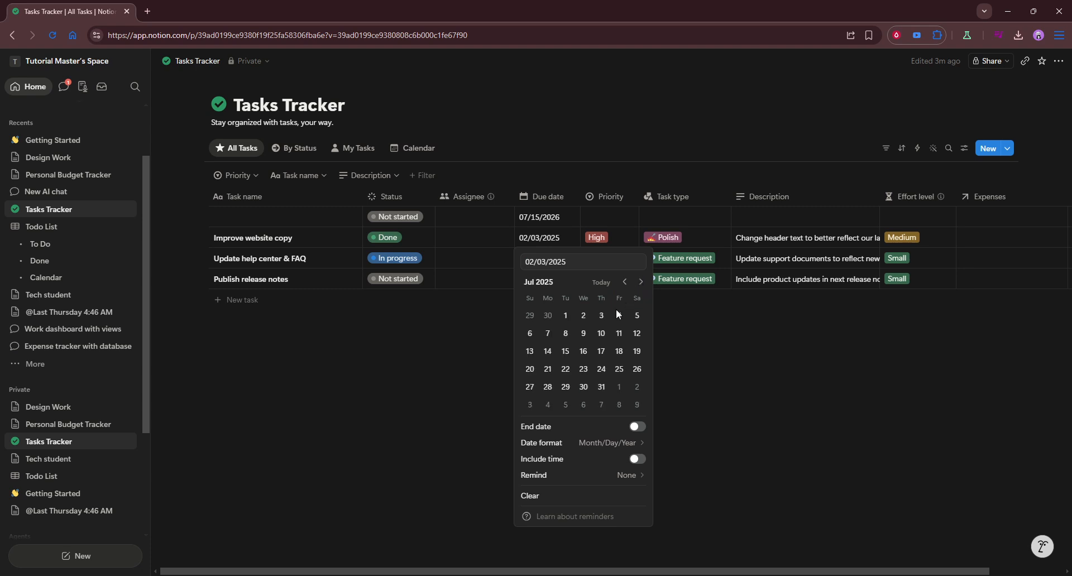
left_click(590, 353)
left_click(445, 337)
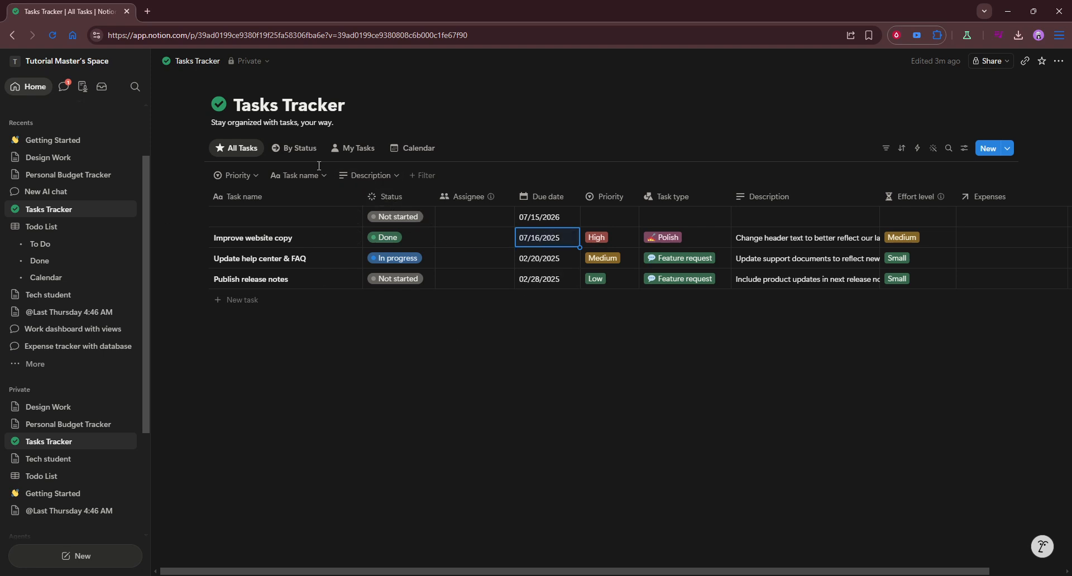
- In the Calendar view, add a task on July 16, 2026 and name it "Test Task"
left_click(419, 148)
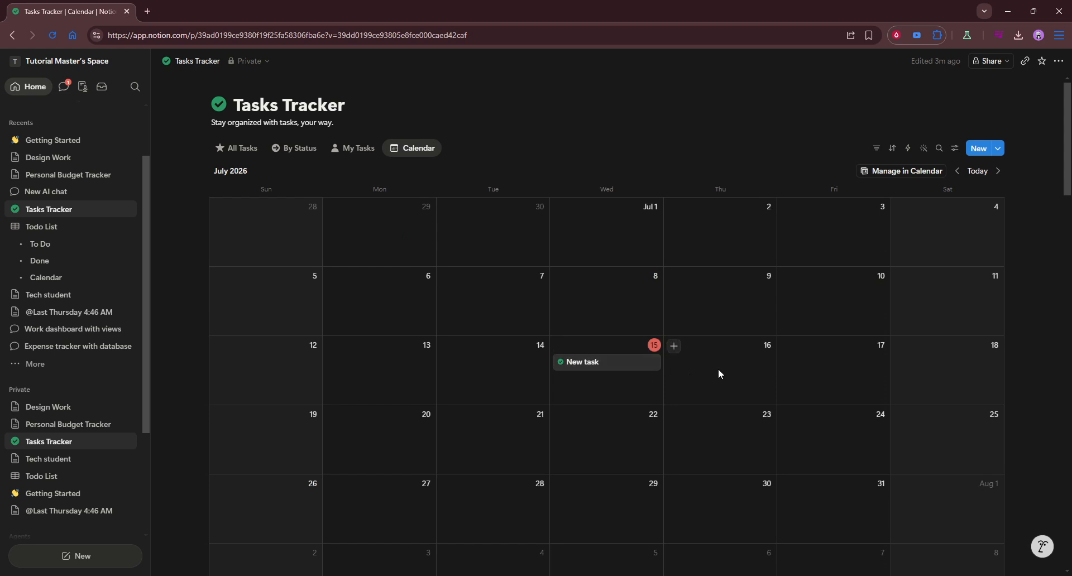
left_click(674, 345)
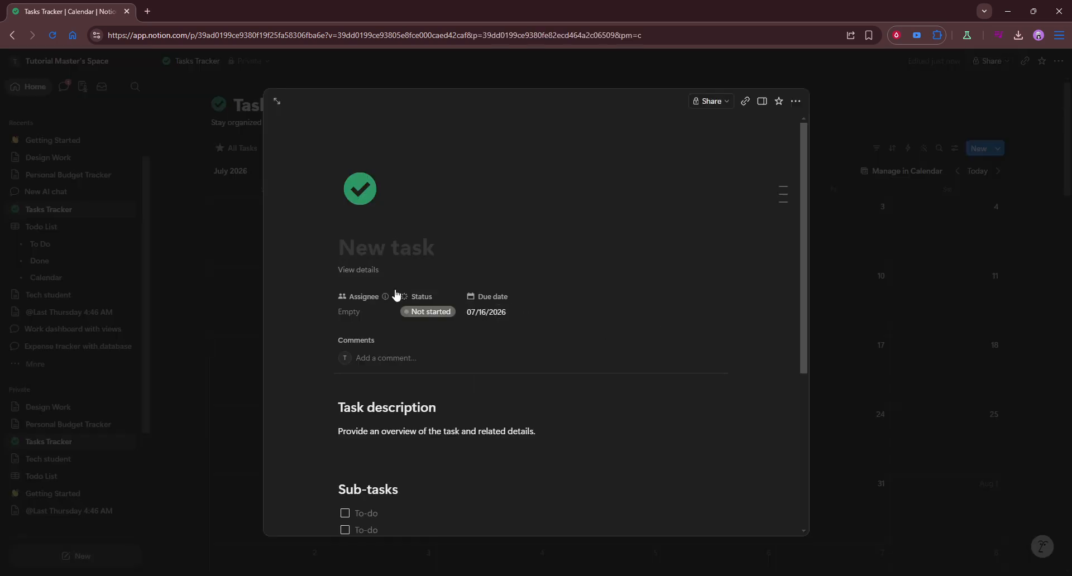
scroll(448, 440, "down", 5)
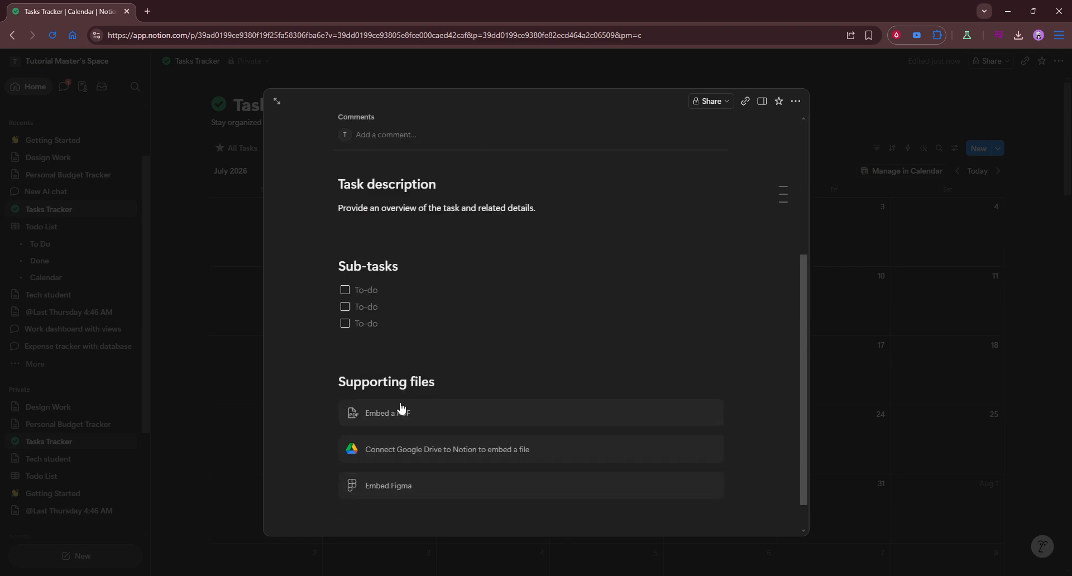
scroll(496, 355, "up", 5)
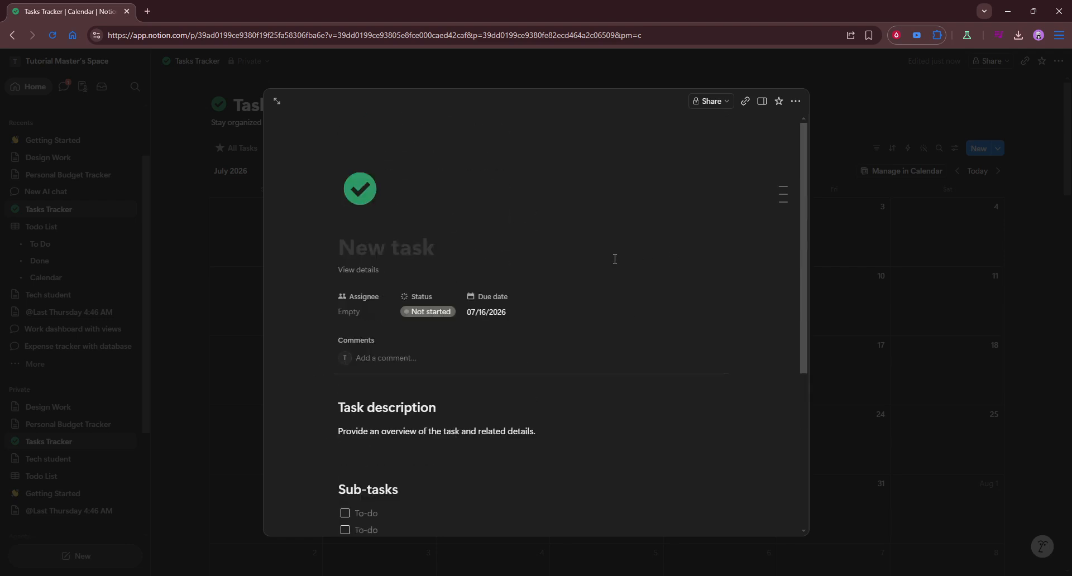
left_click(456, 253)
type("Te")
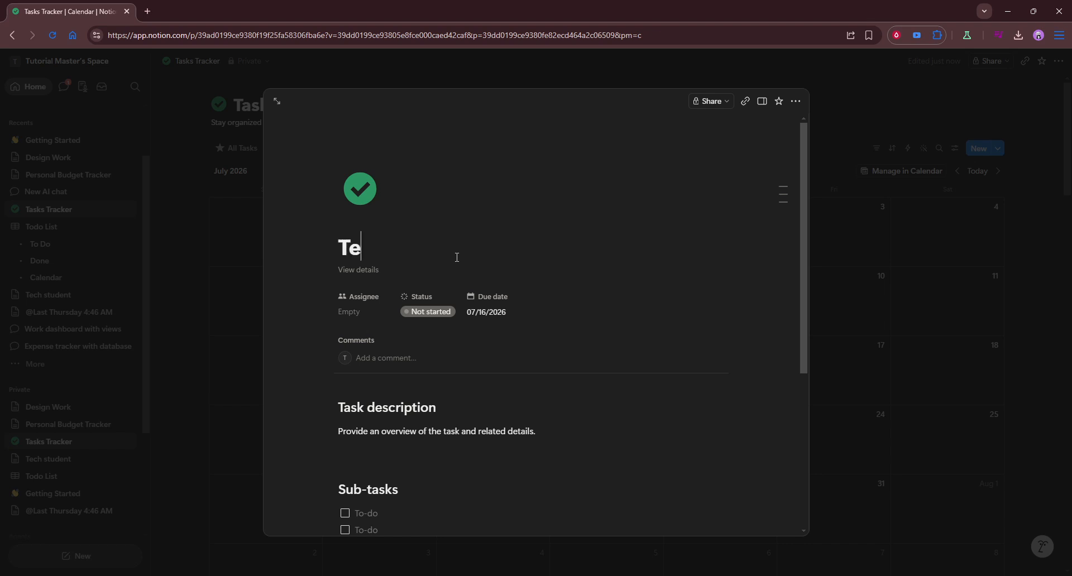
type("st Task")
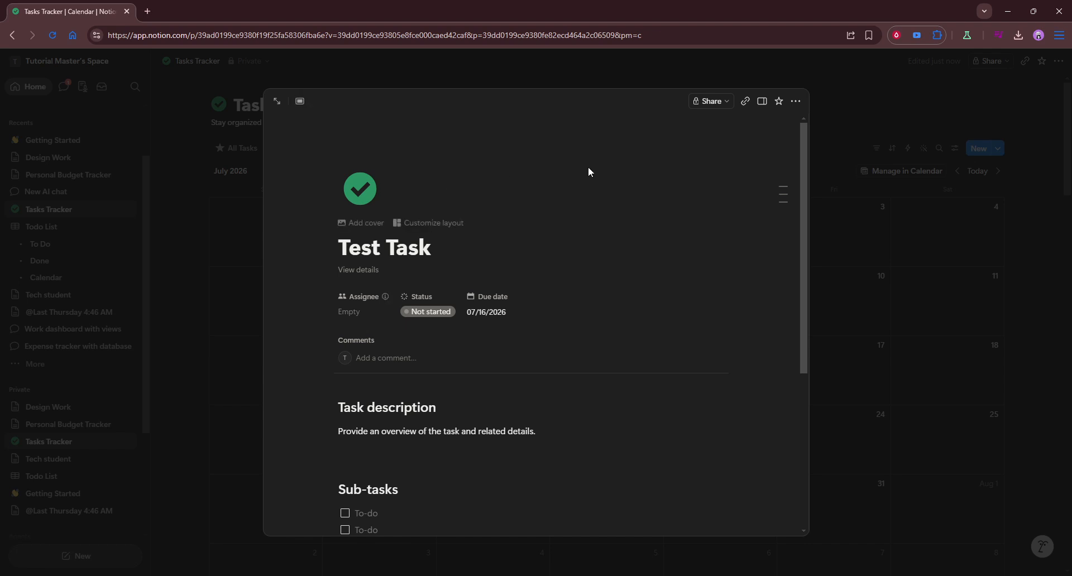
left_click(355, 67)
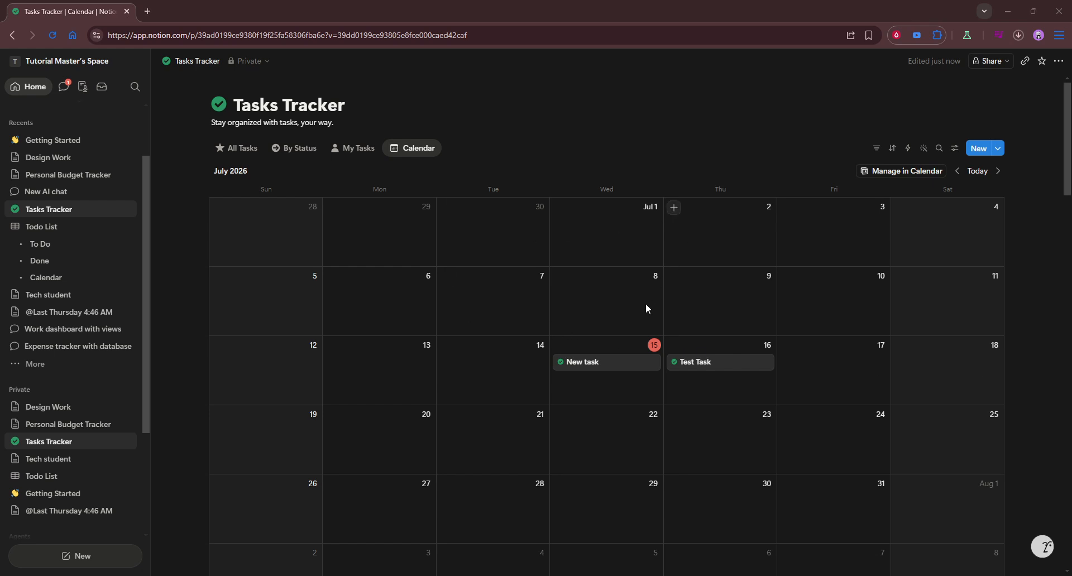
- Move the "New task" entry from July 15 to July 8, 2026 in the calendar
left_click_drag(621, 365, 652, 334)
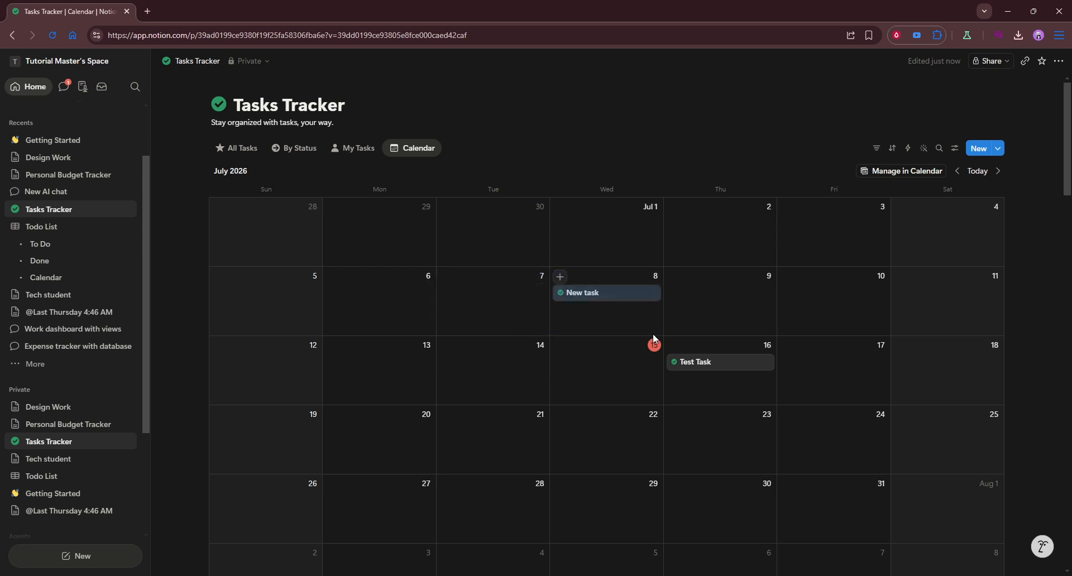